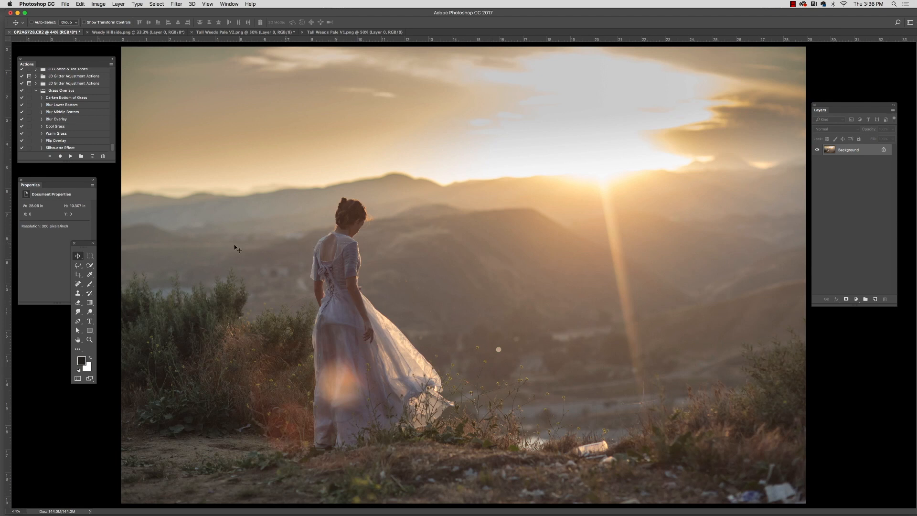
- Paste the Tall Weeds Pale V1 overlay into the photo of the woman and place it along the lower edge
click(322, 32)
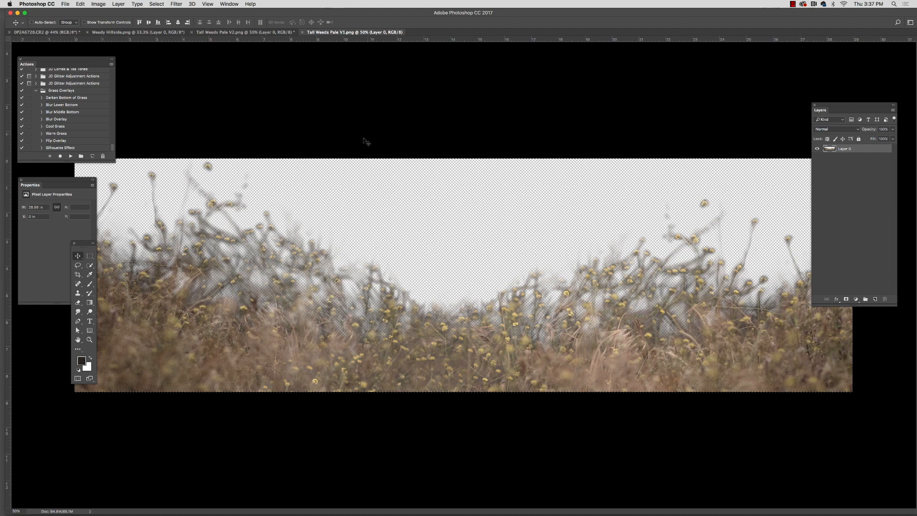
click(59, 32)
key(super+v)
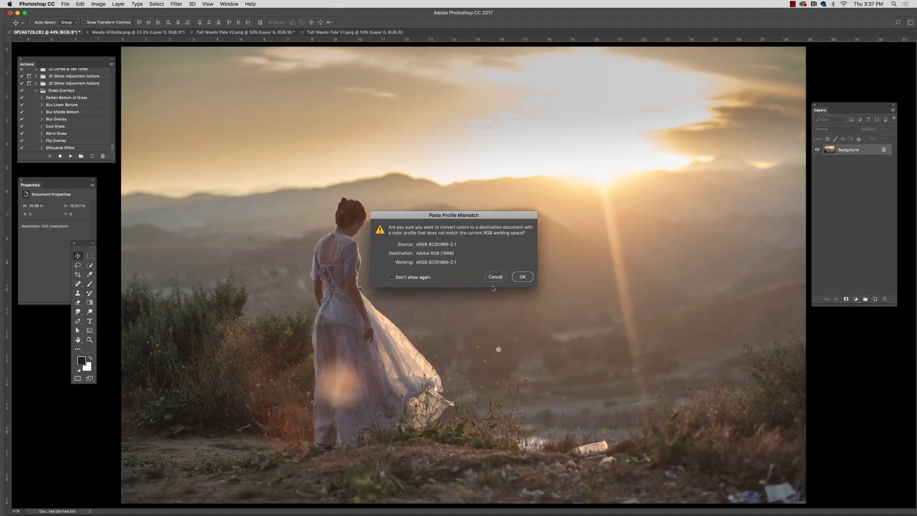
click(522, 277)
drag(643, 334, 646, 467)
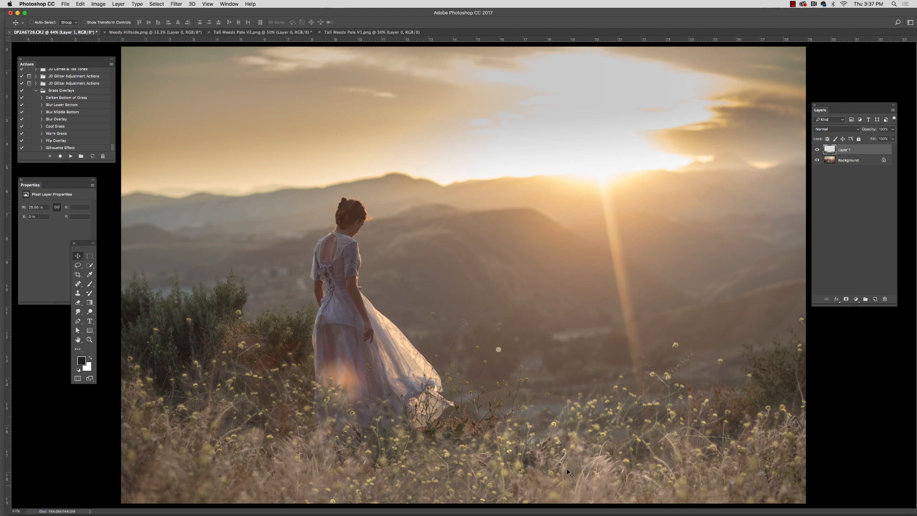
- Scale the weeds overlay slightly beyond both sides of the photo and nudge it down over the foreground
key(super+t)
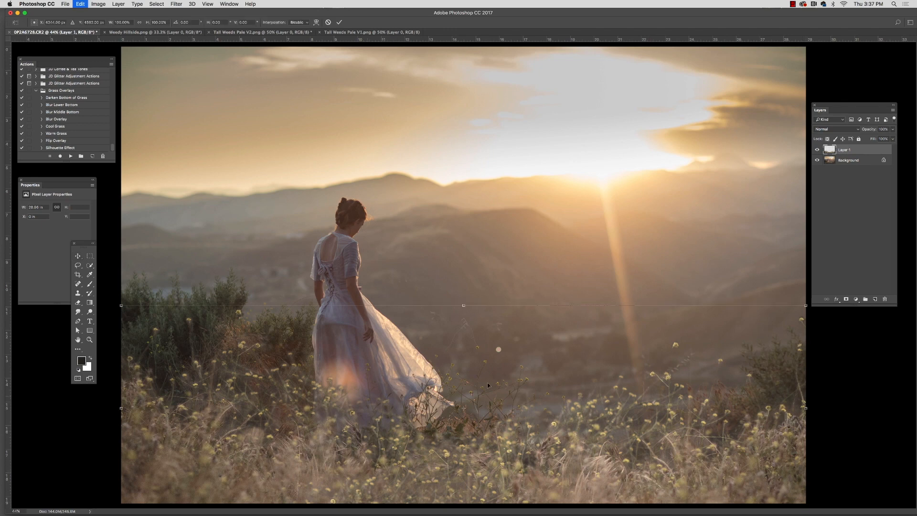
drag(117, 307, 114, 306)
drag(806, 305, 806, 304)
key(Return)
drag(389, 375, 394, 389)
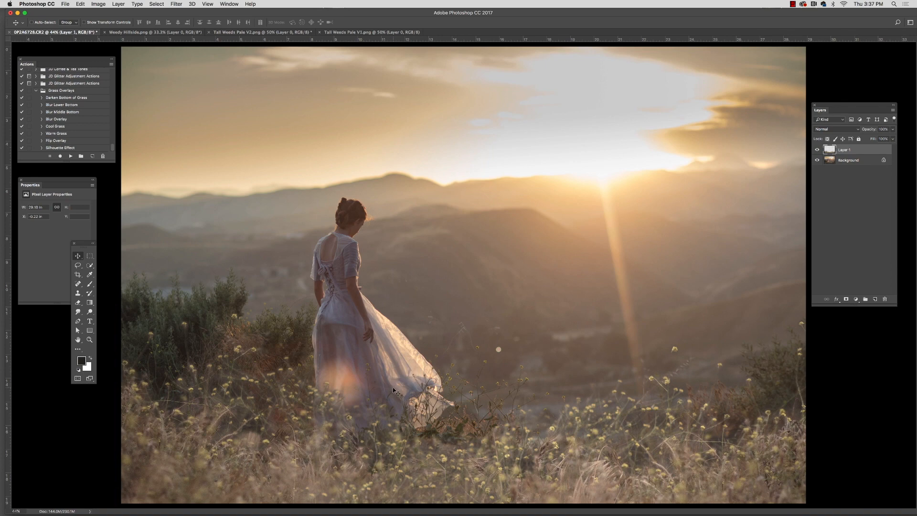
click(390, 386)
- Compare the photo with and without the weeds overlay and run the Darken Bottom of Grass action on it
click(817, 150)
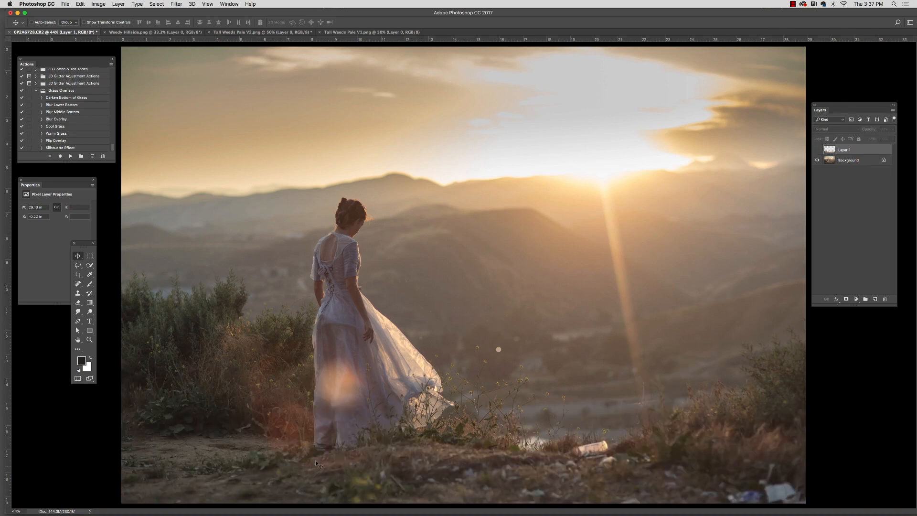
click(817, 149)
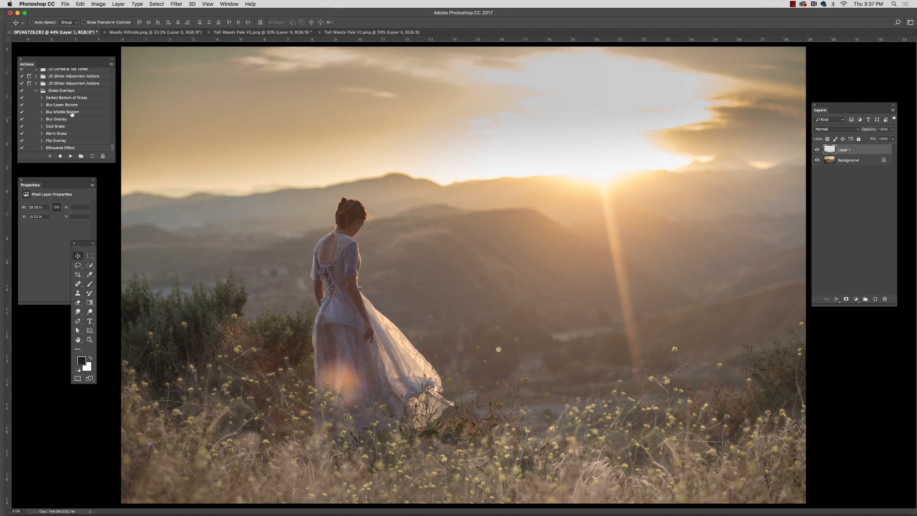
click(92, 98)
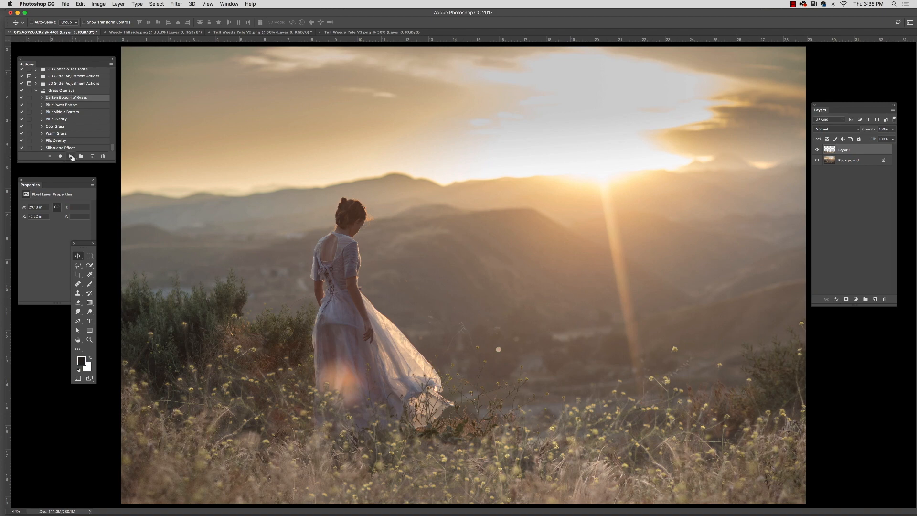
click(70, 157)
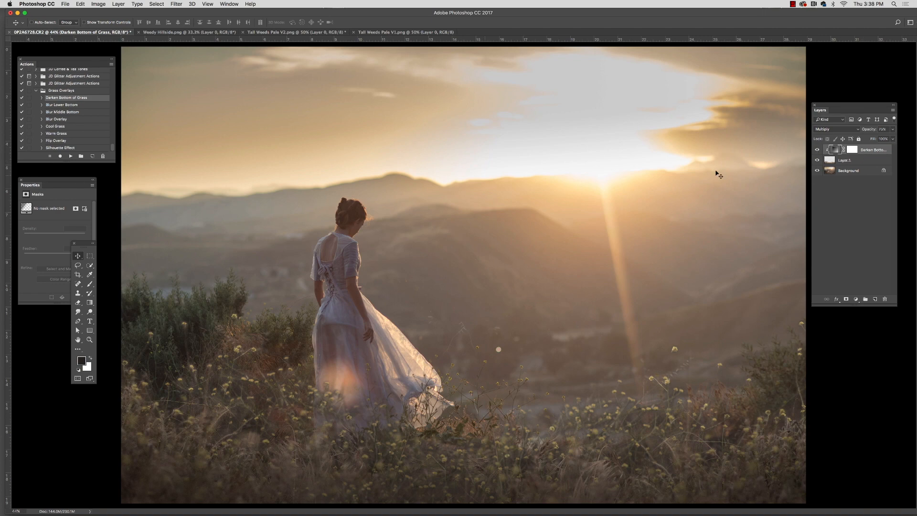
- Compare the darkened weeds on Layer 1 with the original photo and apply the Blur Lower Bottom action to that layer
click(873, 163)
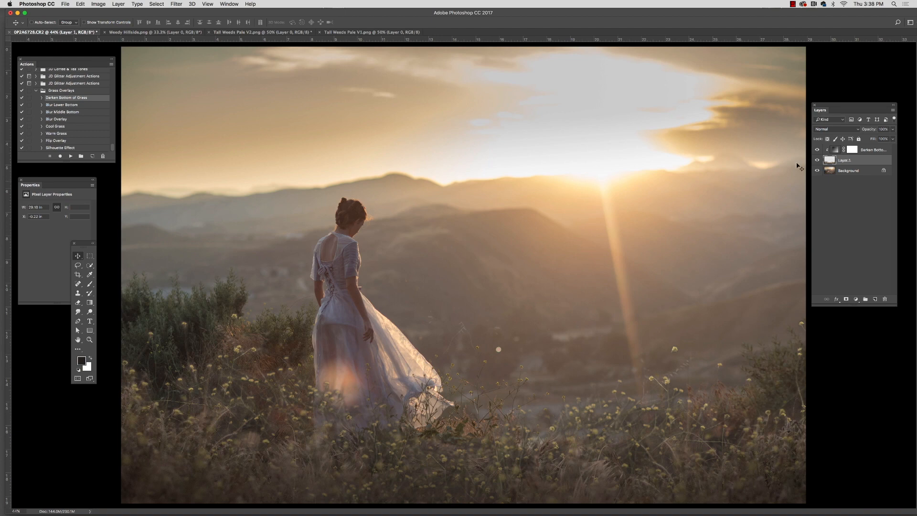
click(819, 161)
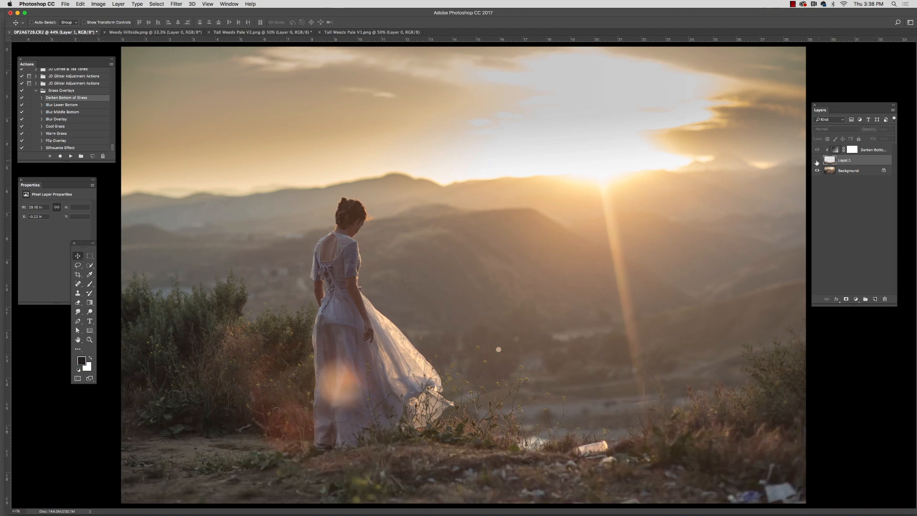
click(817, 161)
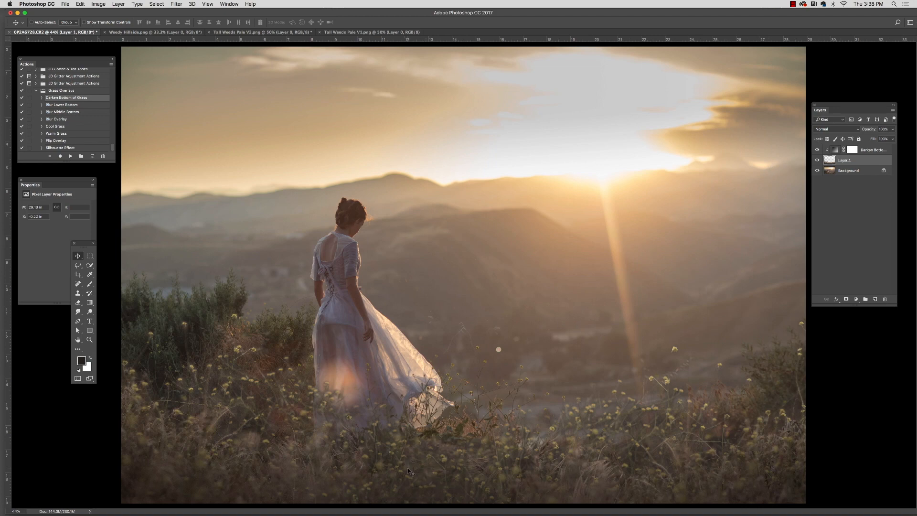
click(82, 105)
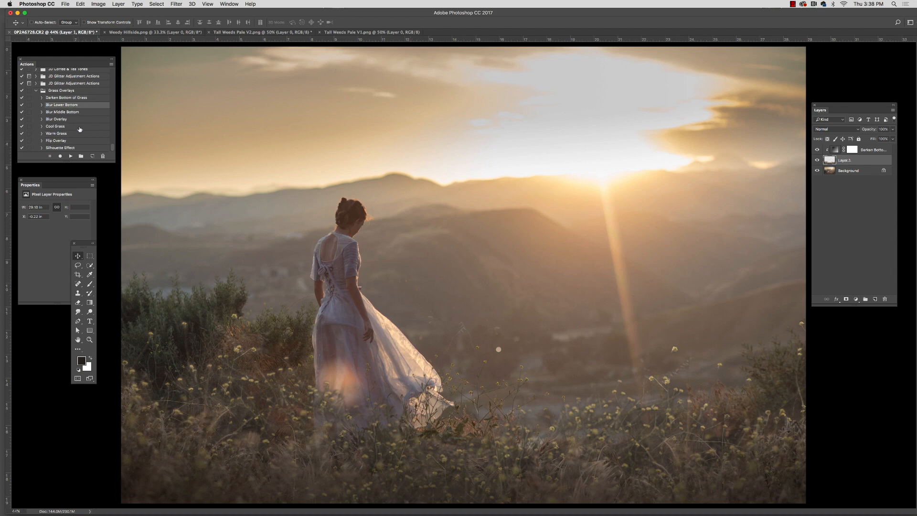
click(71, 156)
- Add a new layer above the darkening adjustment and choose the wispy 2500 px weed brush
click(875, 152)
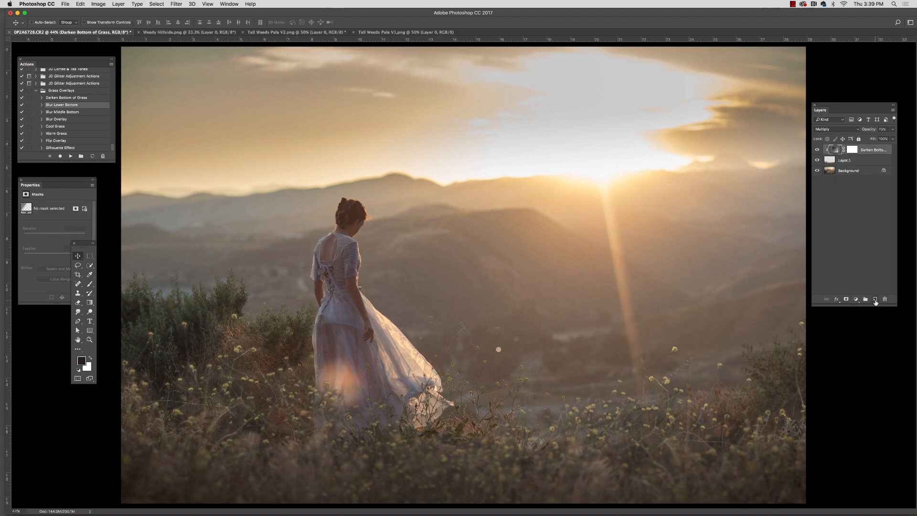
click(876, 300)
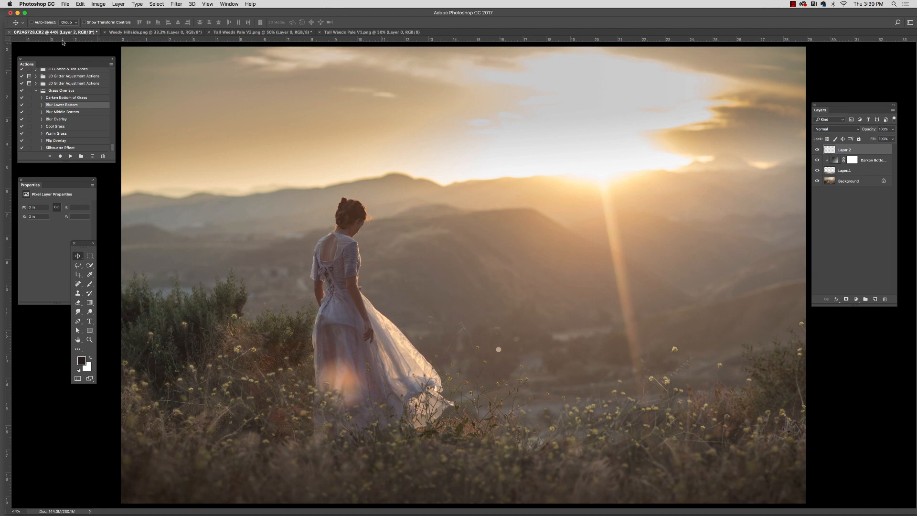
click(90, 284)
click(42, 23)
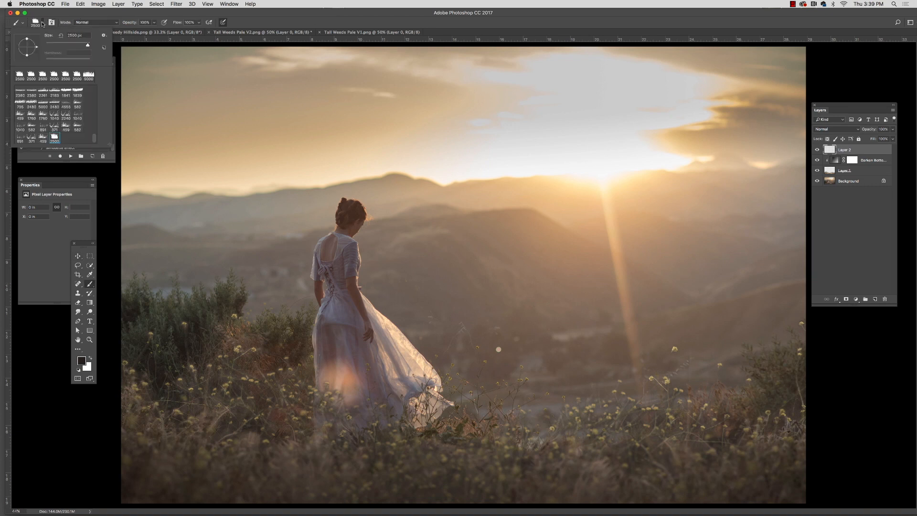
click(104, 36)
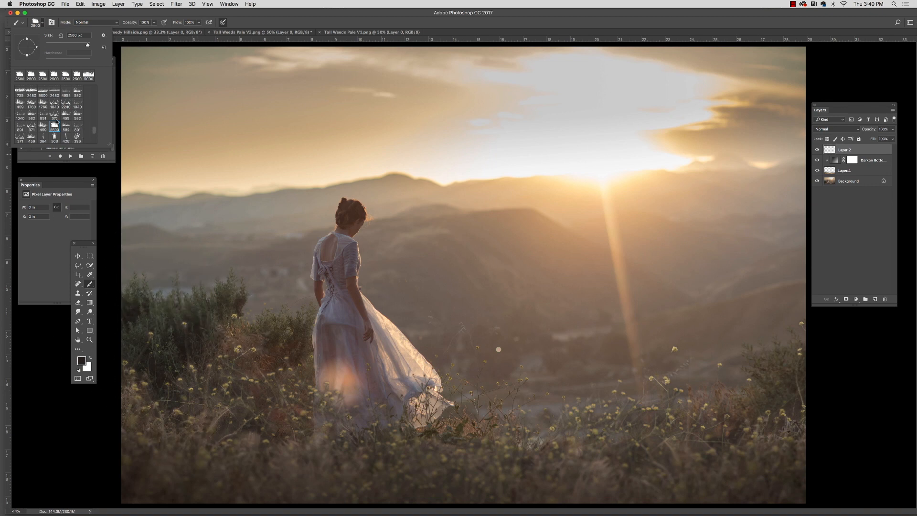
drag(94, 132, 94, 149)
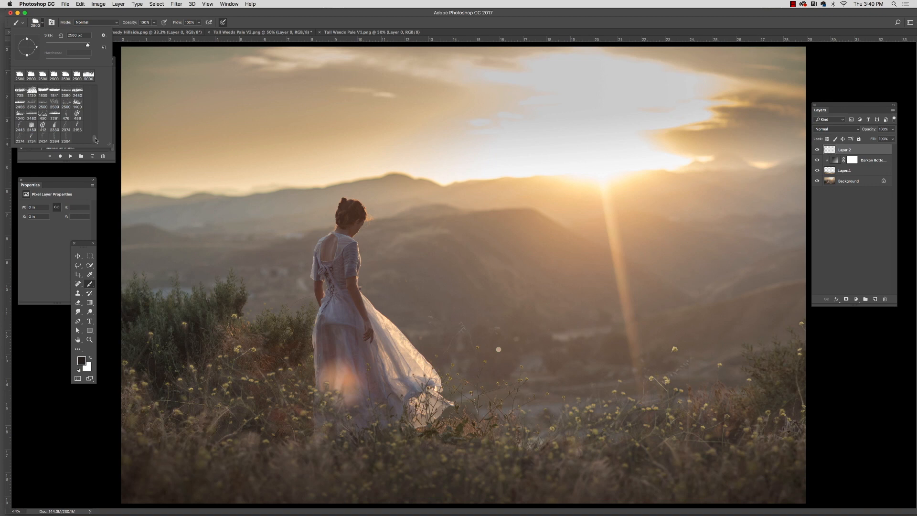
click(56, 107)
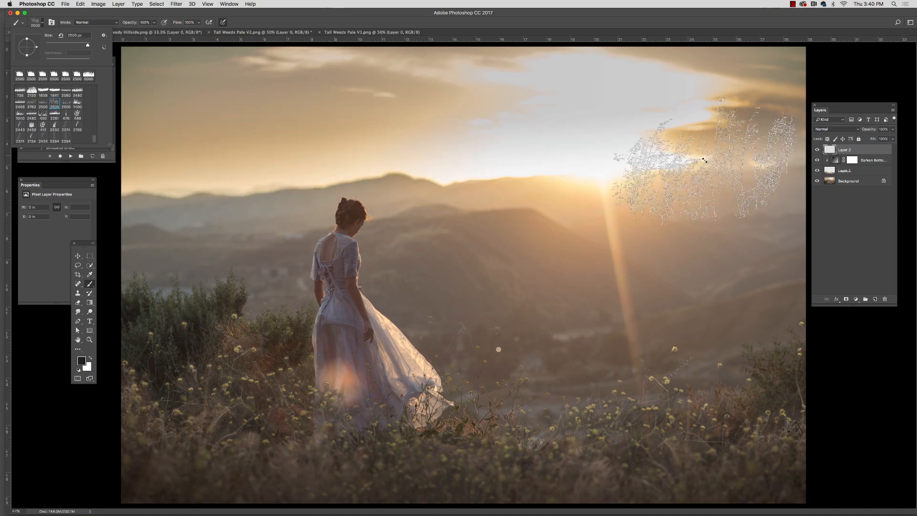
- Sample a brown from the grass by the dress hem and stamp the weed brush once beside the woman
click(89, 274)
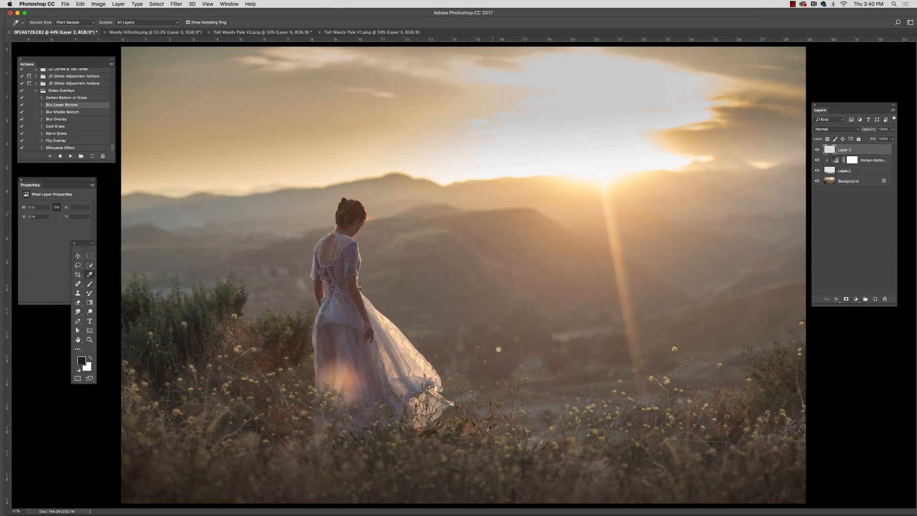
click(475, 423)
drag(473, 422, 472, 424)
click(89, 284)
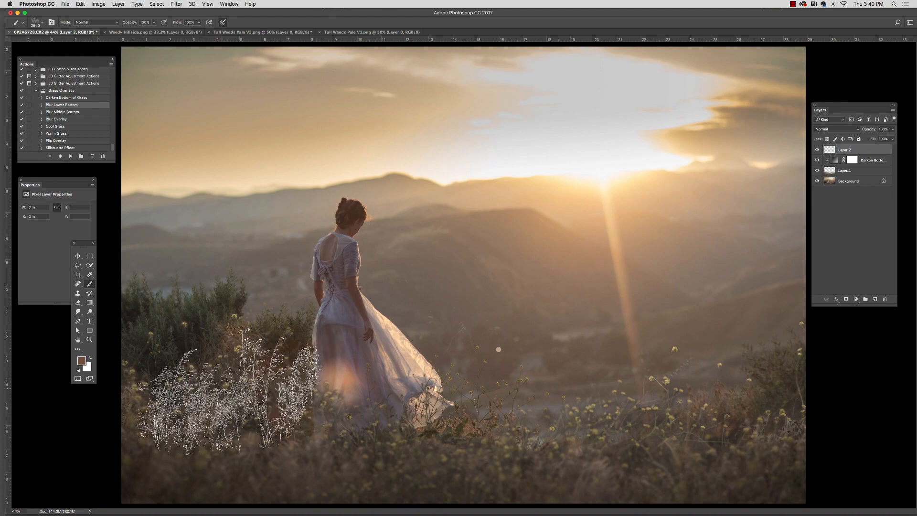
click(240, 390)
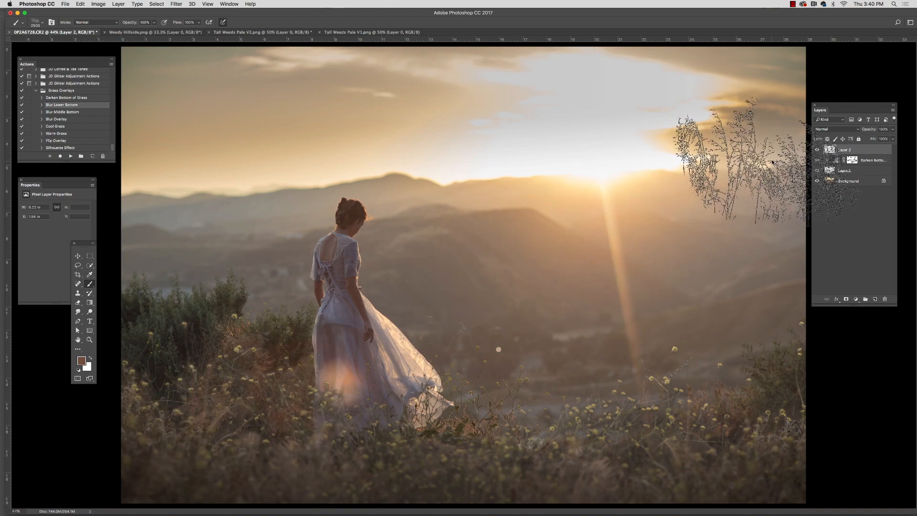
- Enlarge the stamped weeds outward so they reach the photo's left edge
key(super+t)
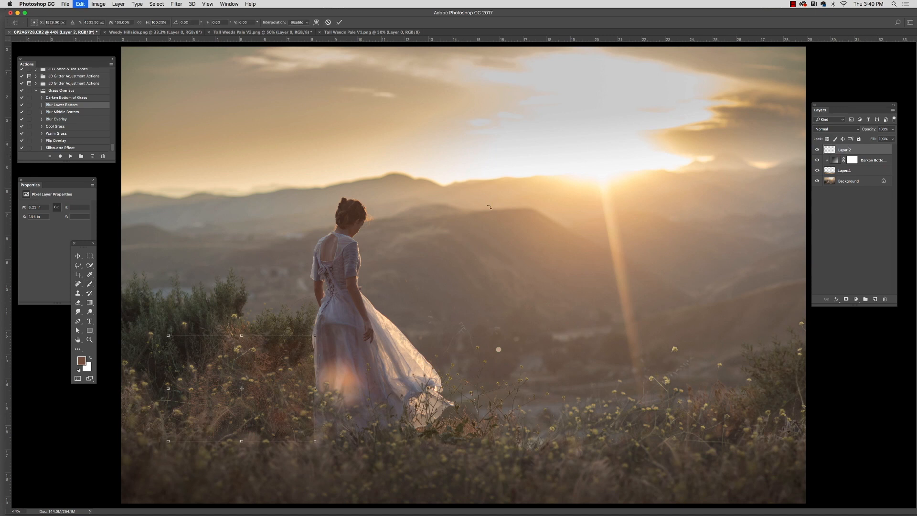
drag(168, 440, 116, 469)
key(Return)
key(b)
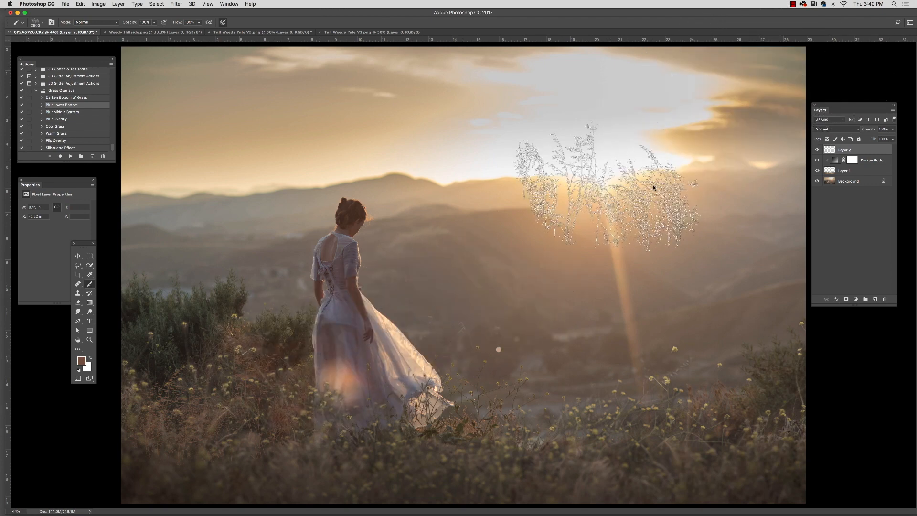
- Move the stamped weeds across to the grass on the other side of the woman
click(77, 256)
drag(384, 395, 657, 428)
drag(591, 410, 562, 427)
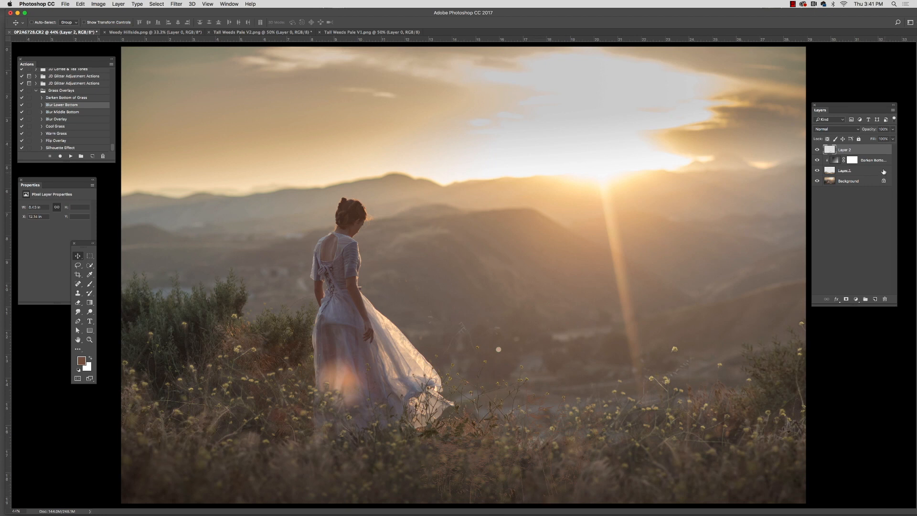
- Place Layer 2 beneath Layer 1 and shift its weeds to the photo's right edge
drag(881, 152, 868, 176)
drag(534, 397, 570, 376)
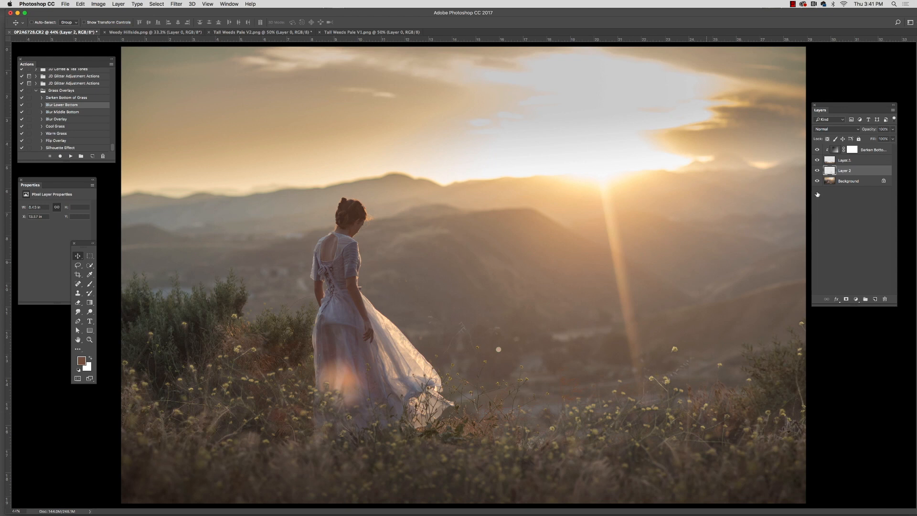
drag(604, 363, 785, 386)
- Set Layer 2's blend mode to Screen and try its weeds beside the woman before returning them to the right edge
click(843, 129)
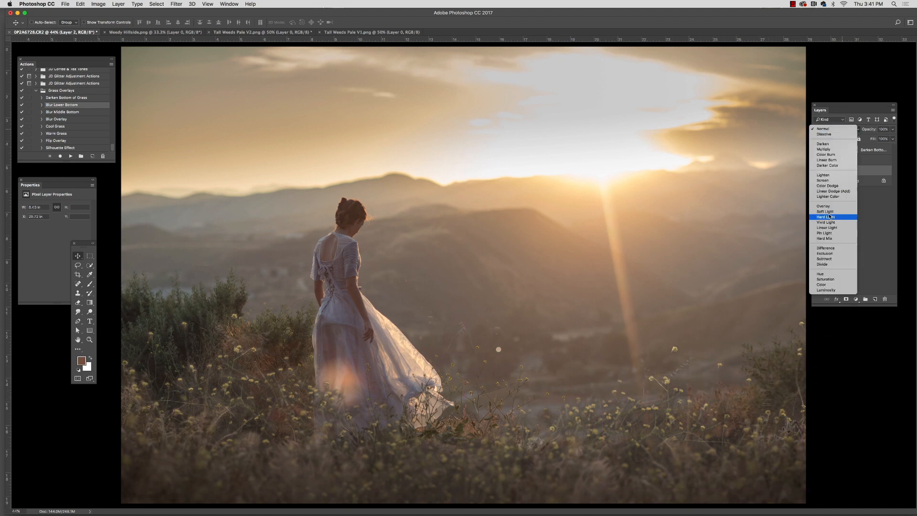
click(823, 180)
drag(761, 370, 311, 406)
drag(373, 414, 802, 404)
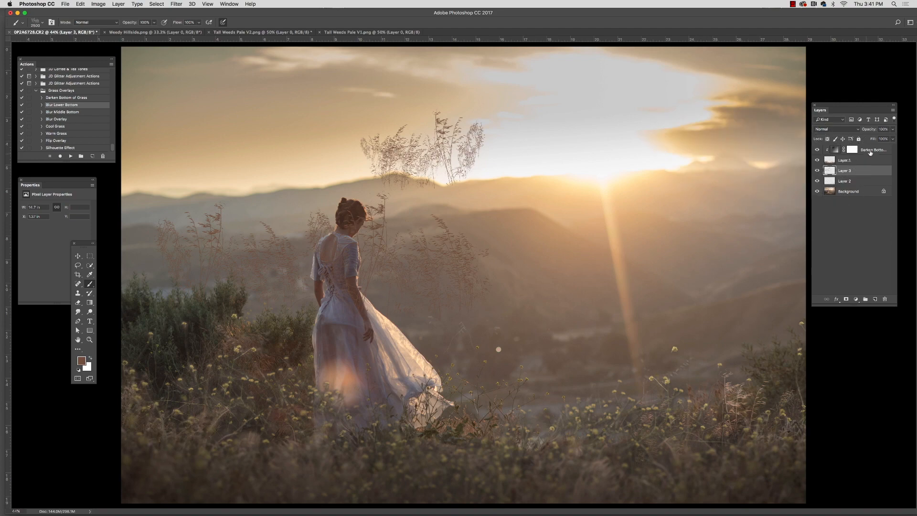
- Delete Layer 3, which holds the trial weed stamps around the woman
drag(869, 171, 885, 299)
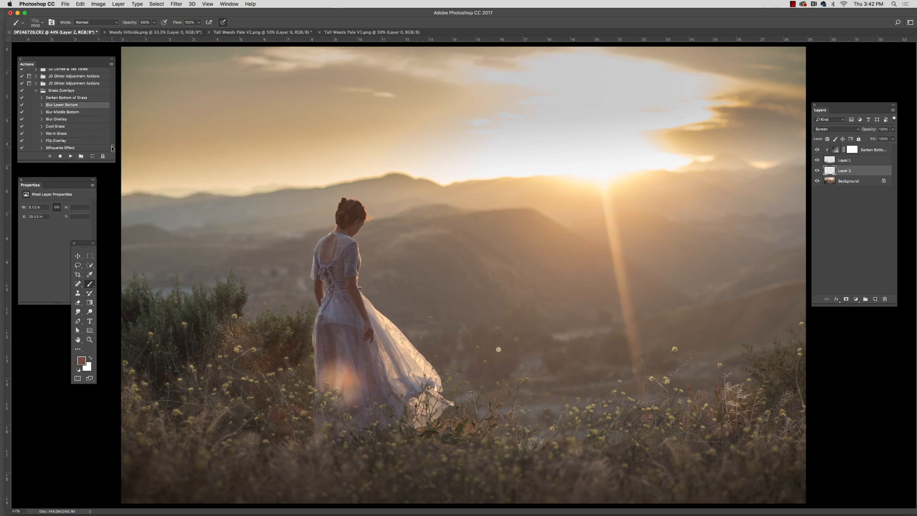
- Run the Tone: Coffee Greens action from the JD Green Tone Correction set on the photo
drag(112, 148, 115, 133)
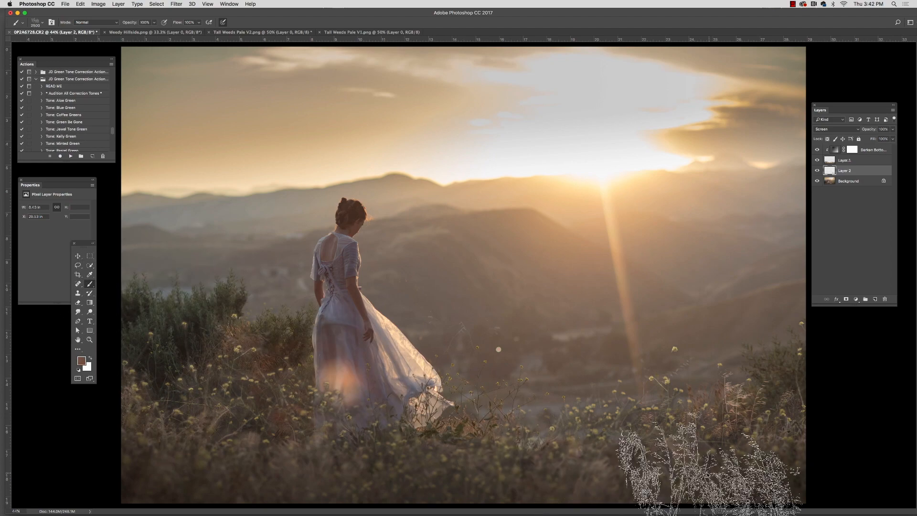
click(80, 116)
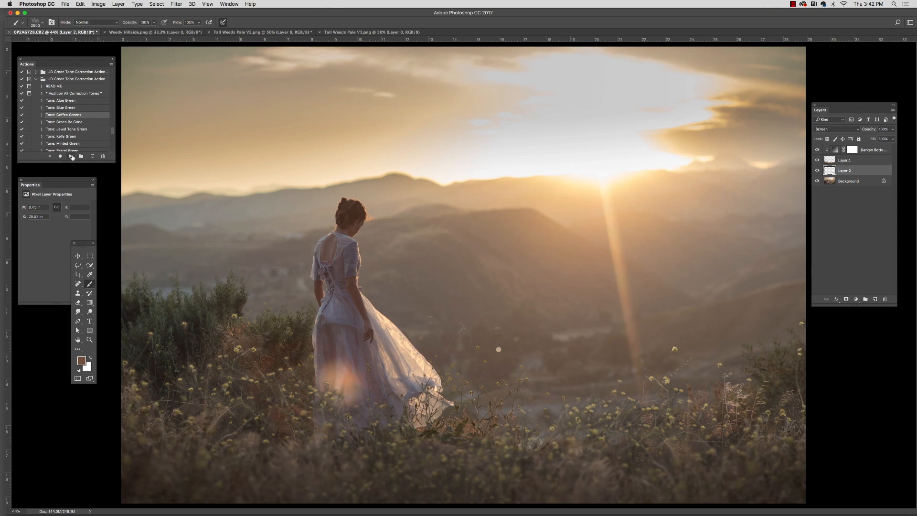
click(71, 156)
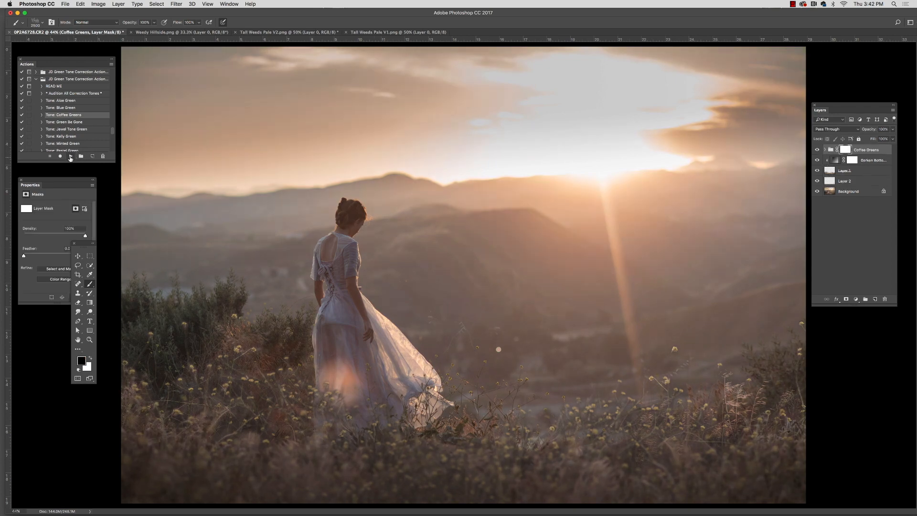
- Run the Sandalwood Overlay action from the JD Autumn Tones Set Two 2019 set on the photo
scroll(112, 133, down, 10)
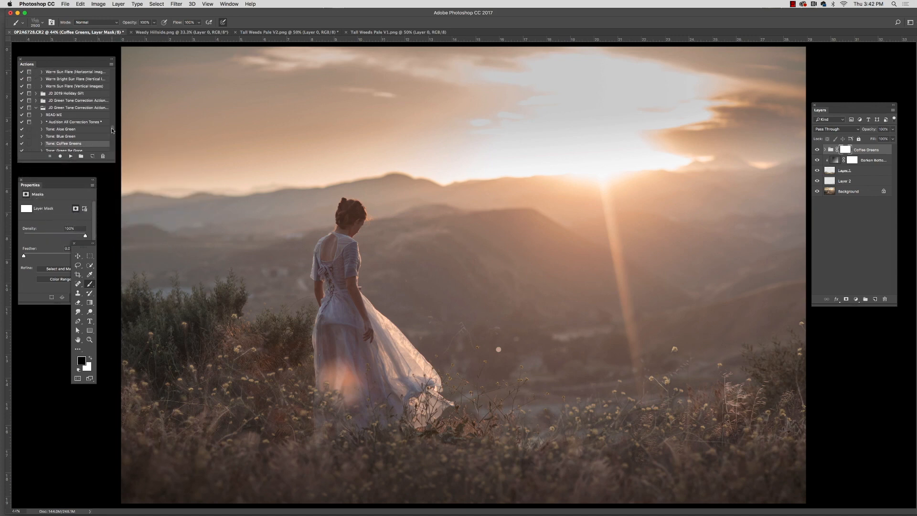
scroll(110, 119, down, 10)
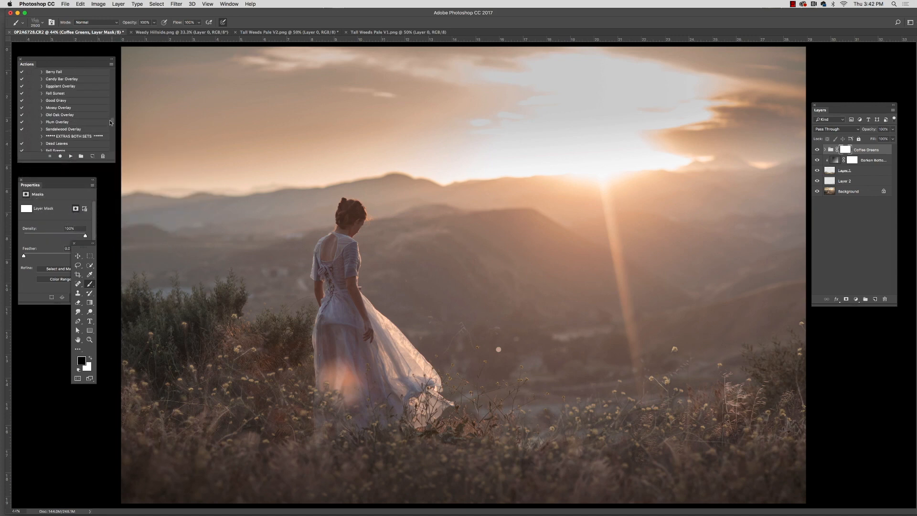
scroll(110, 113, up, 10)
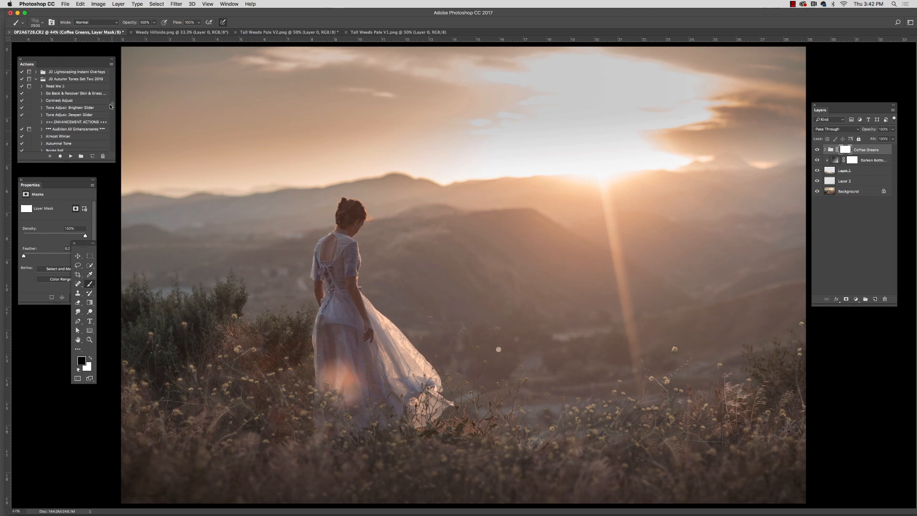
scroll(111, 108, down, 6)
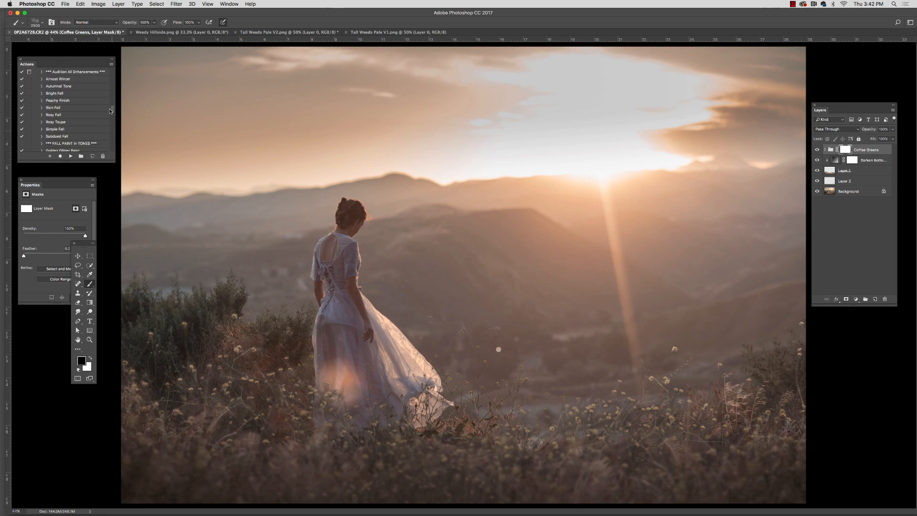
scroll(110, 113, down, 6)
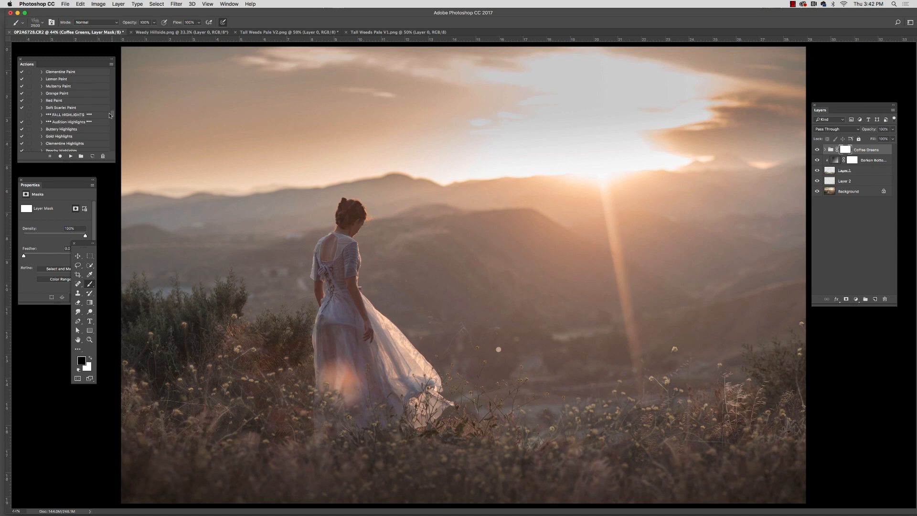
scroll(109, 117, down, 5)
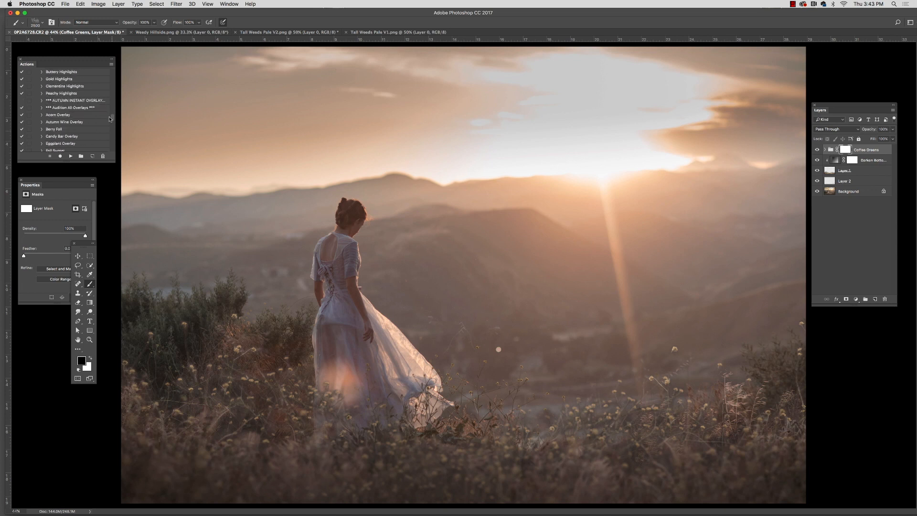
scroll(109, 120, down, 5)
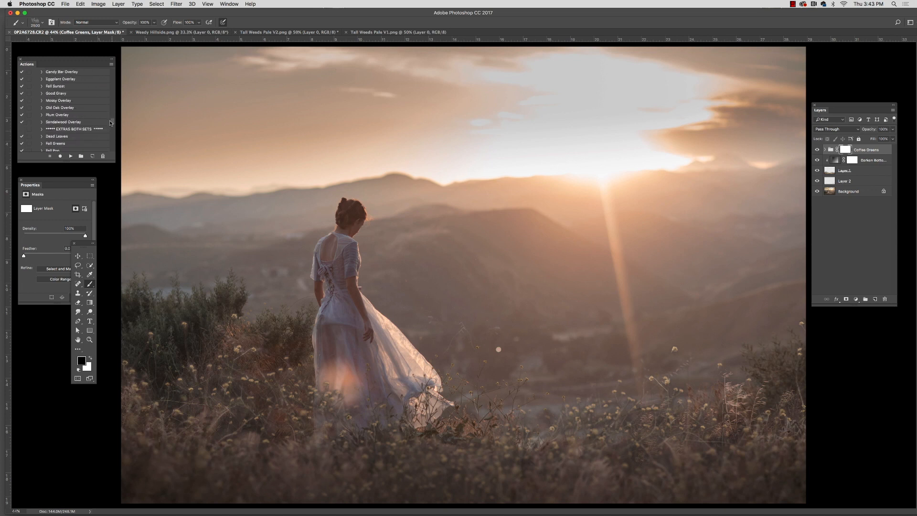
click(91, 123)
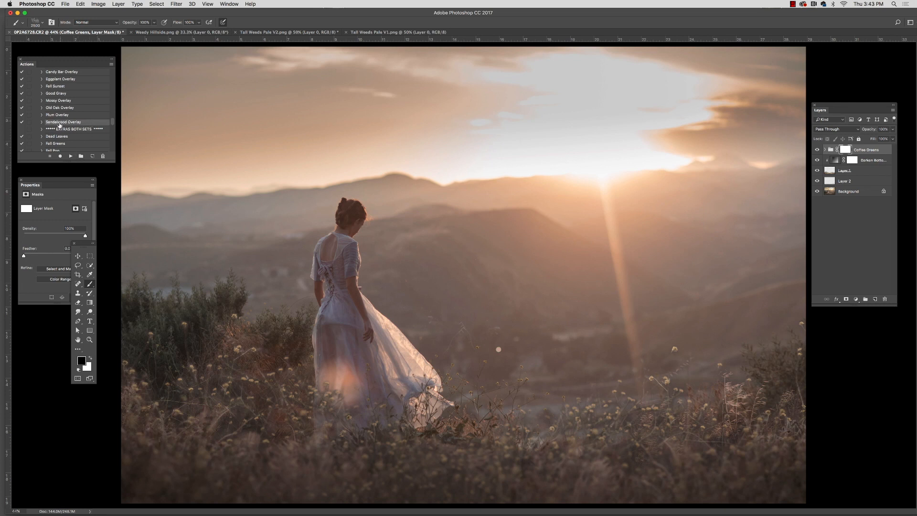
click(71, 156)
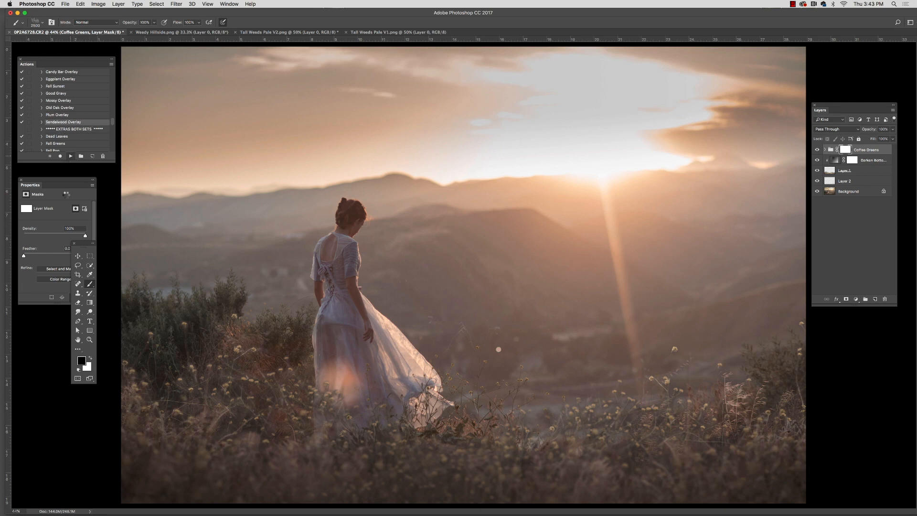